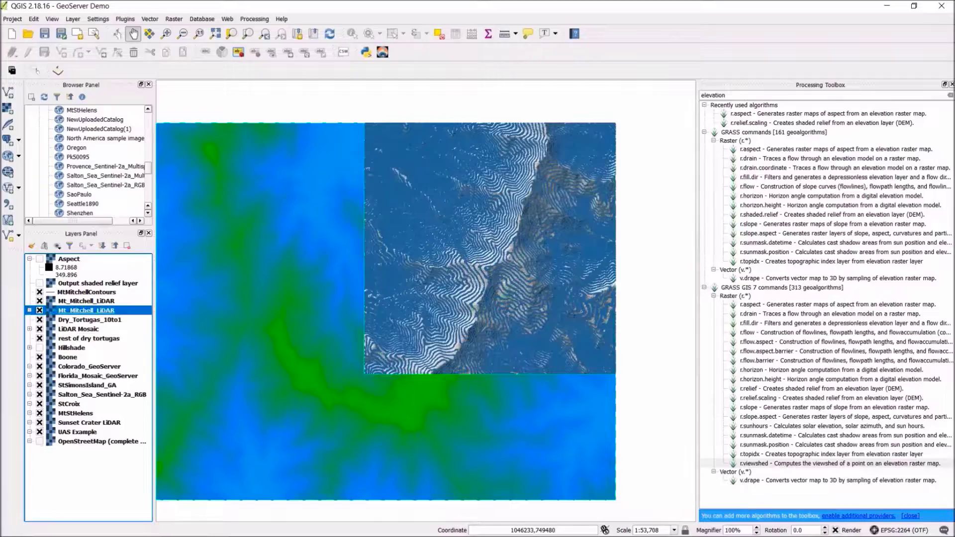
Step: Widen the map area and hide the MtMitchellContours layer and the lower, green-and-blue Mt_Mitchell_LiDAR layer
left_click_drag(698, 275, 833, 275)
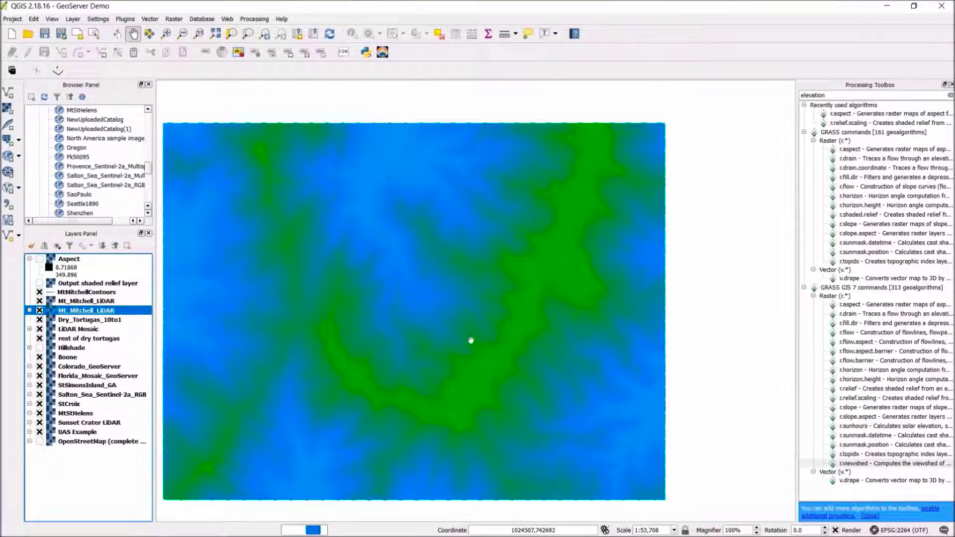
left_click_drag(357, 301, 416, 283)
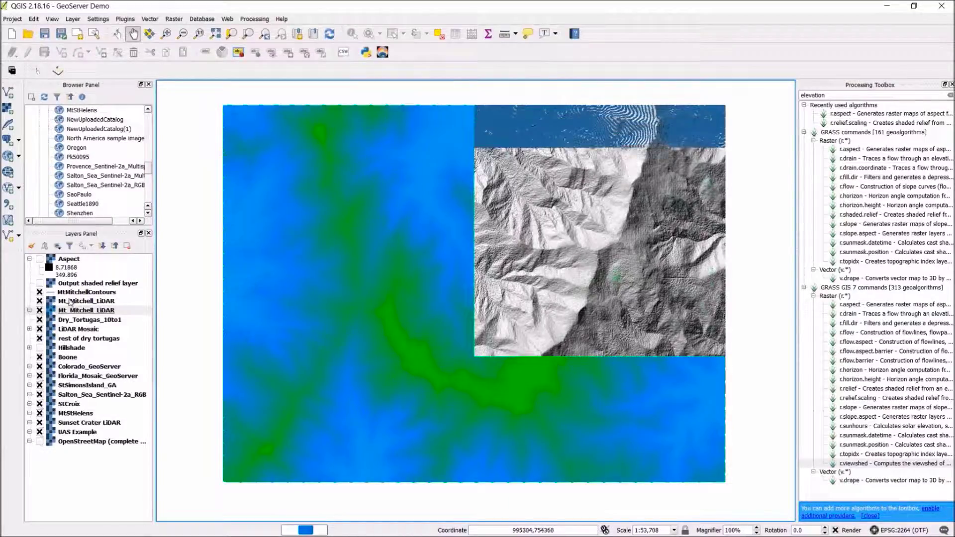
left_click(39, 292)
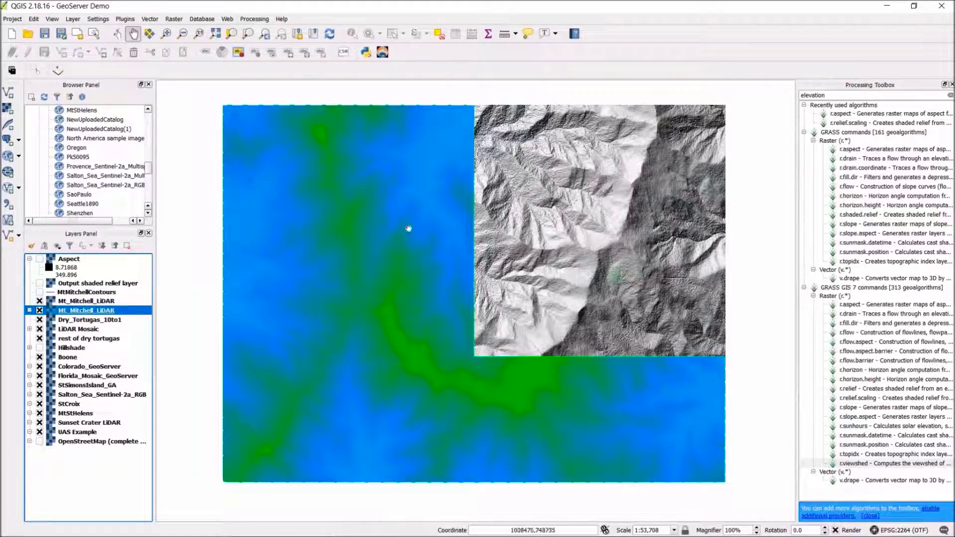
left_click(39, 311)
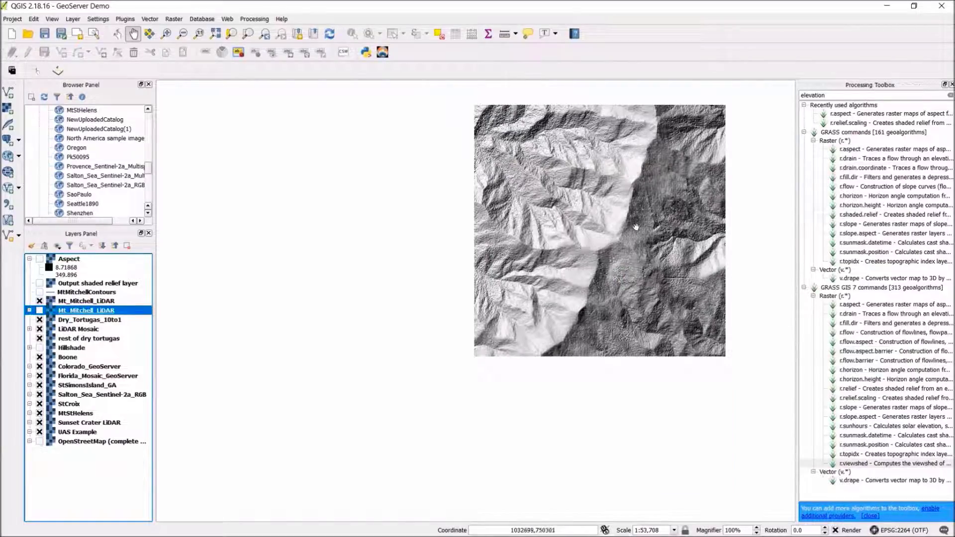
left_click(616, 275)
left_click_drag(617, 275, 490, 340)
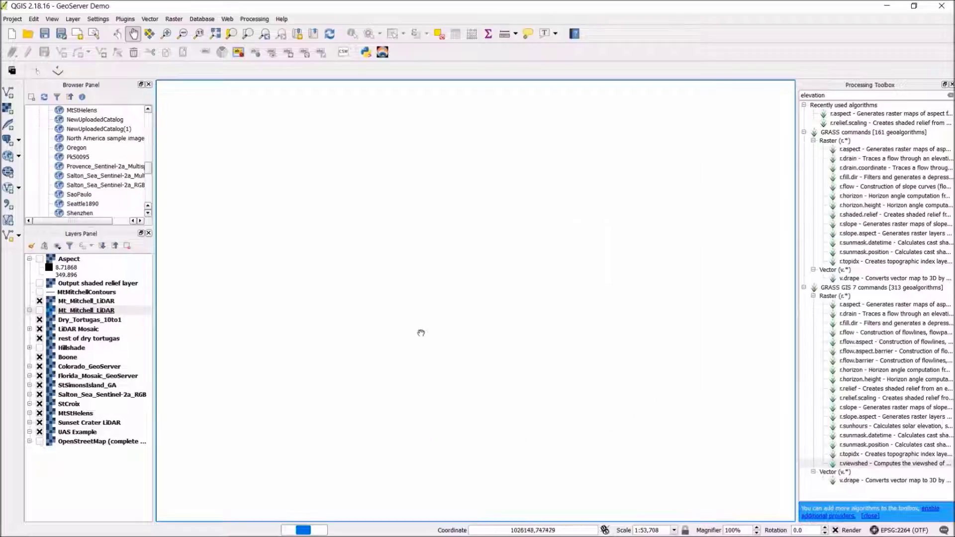
Step: Apply the Singleband gray render type to the upper Mt_Mitchell_LiDAR layer
right_click(96, 303)
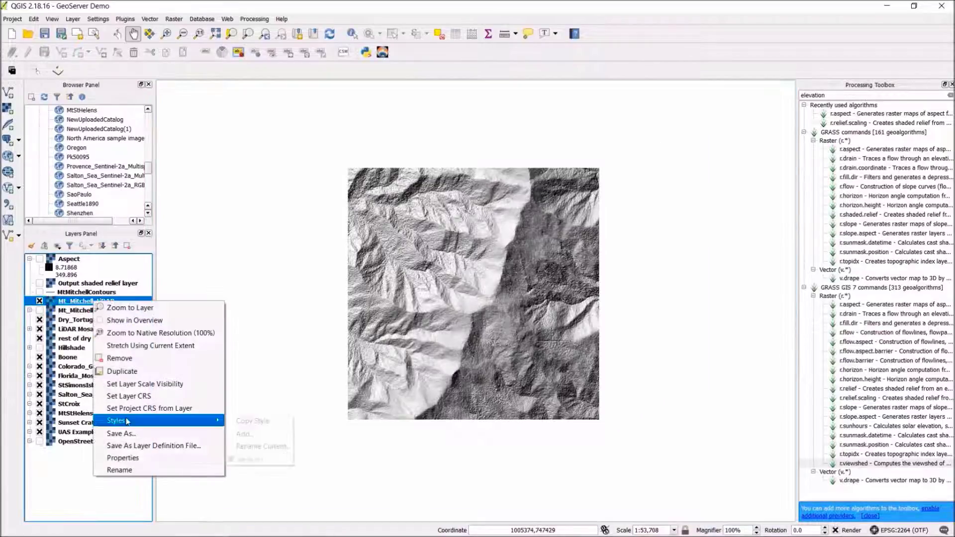
left_click(163, 457)
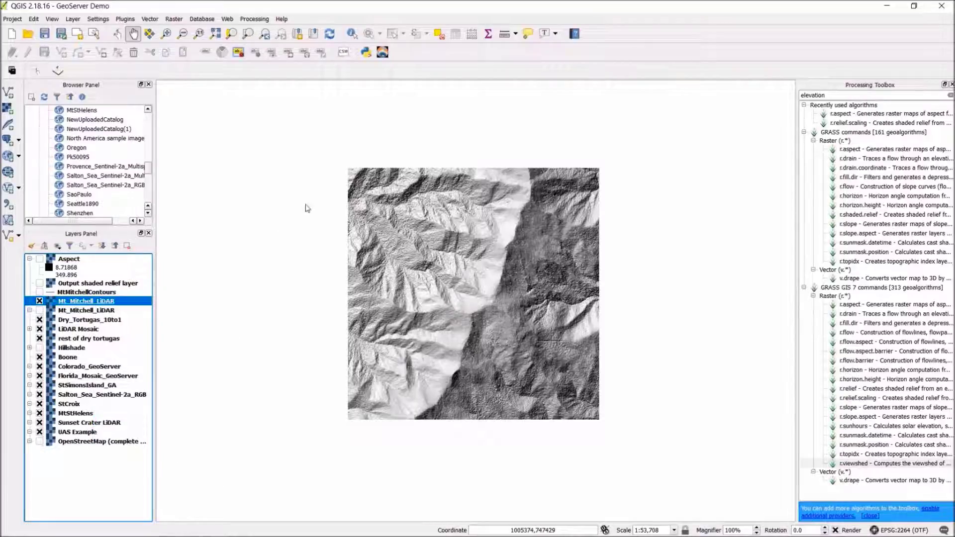
left_click(250, 126)
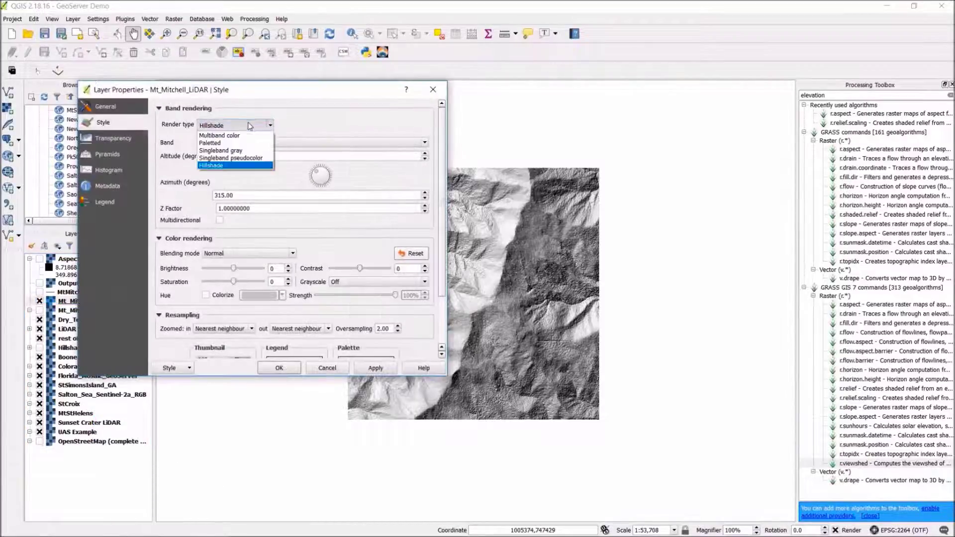
left_click(245, 151)
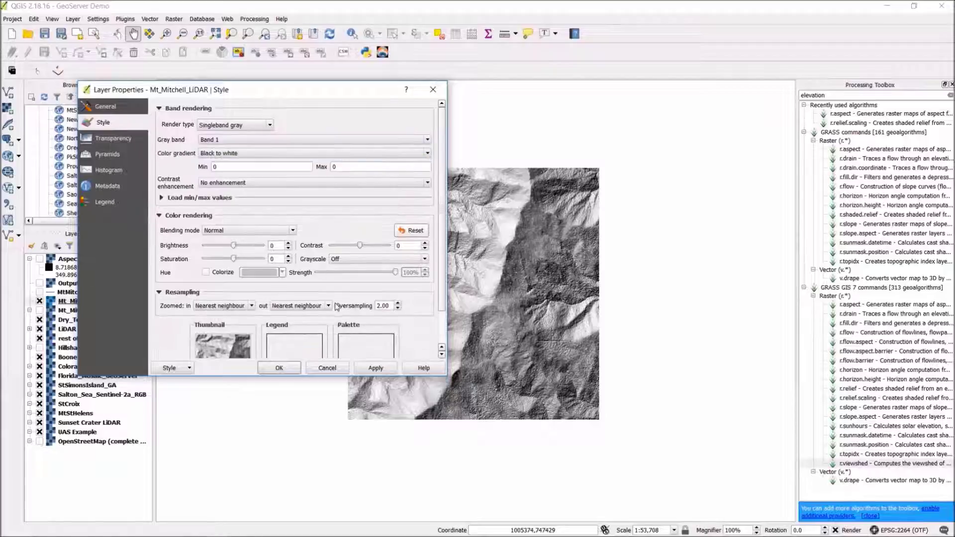
left_click(375, 368)
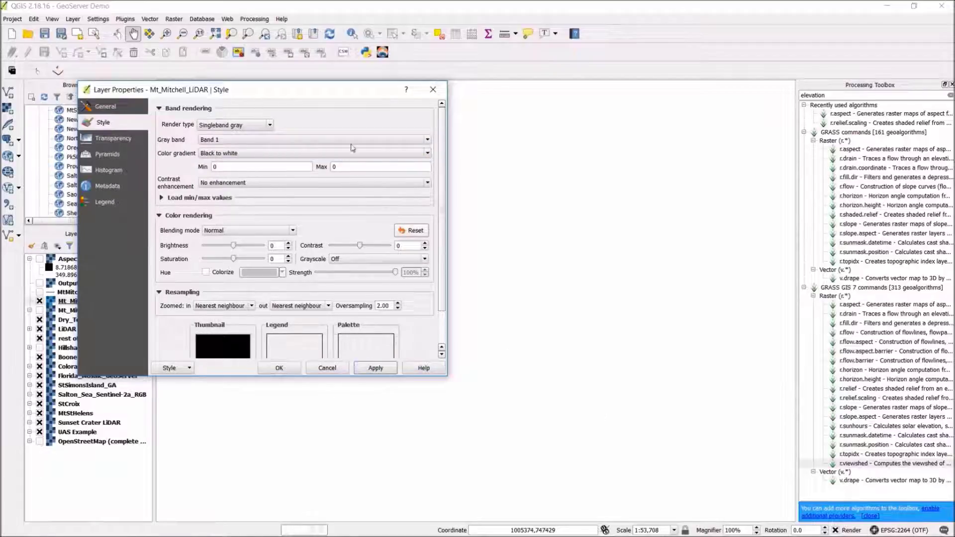
Step: Apply a White to black color gradient to the Mt_Mitchell_LiDAR layer's singleband gray style
left_click_drag(348, 93, 338, 89)
left_click(244, 121)
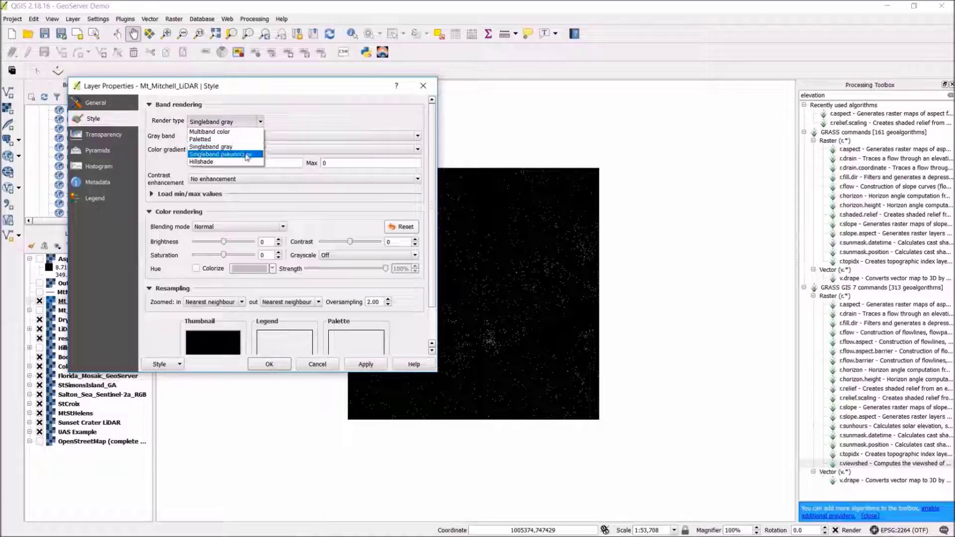
left_click(244, 132)
left_click(233, 122)
left_click(259, 148)
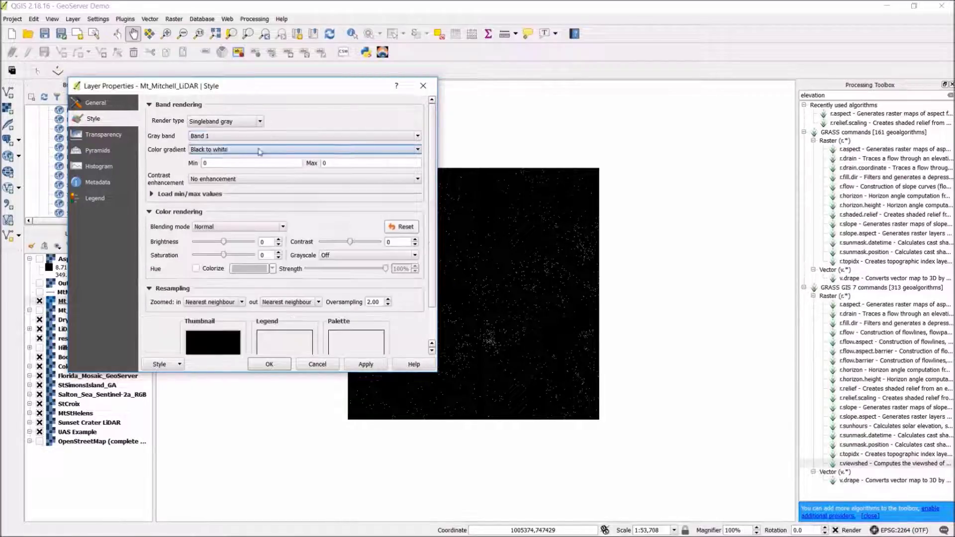
left_click(274, 135)
left_click(273, 144)
left_click(275, 149)
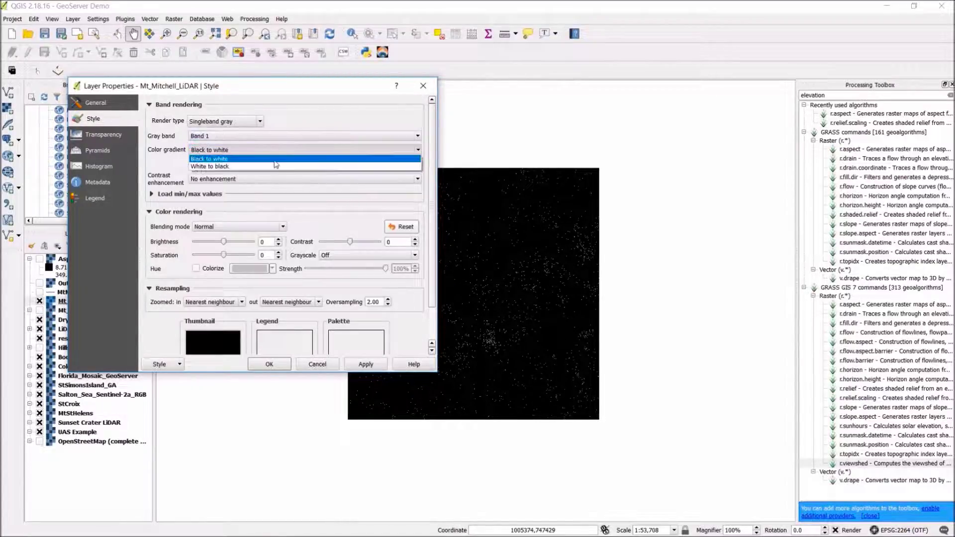
left_click(276, 166)
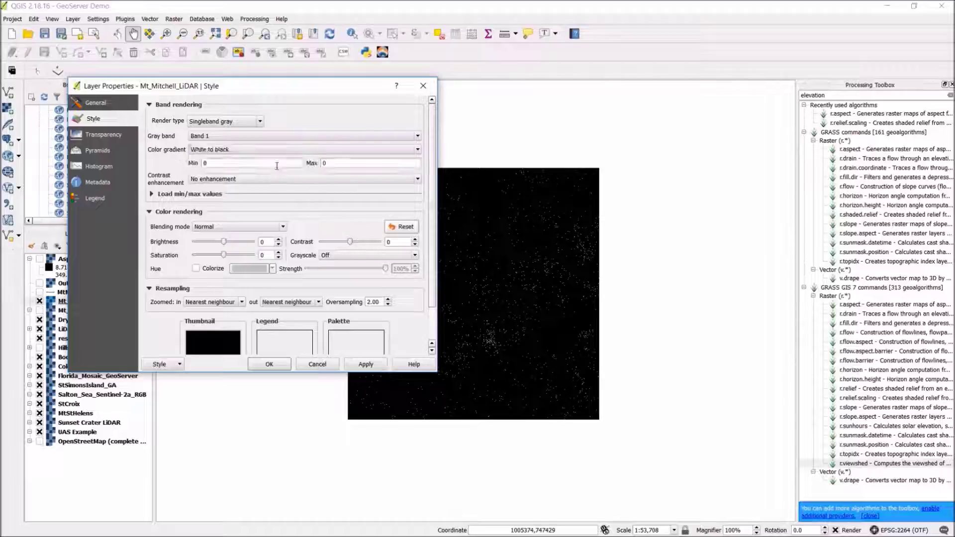
left_click(377, 366)
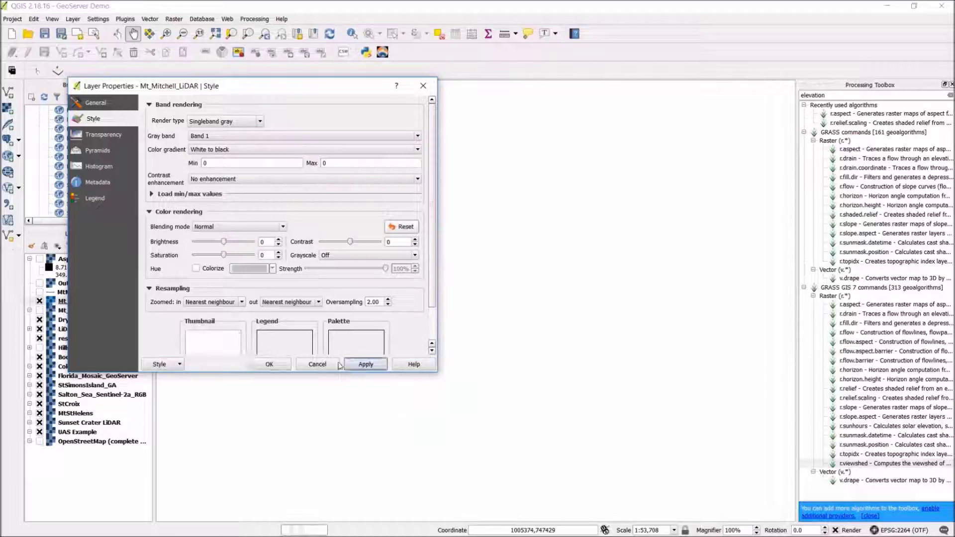
Step: Set the upper Mt_Mitchell_LiDAR layer's render type back to Hillshade and apply the style
left_click(257, 121)
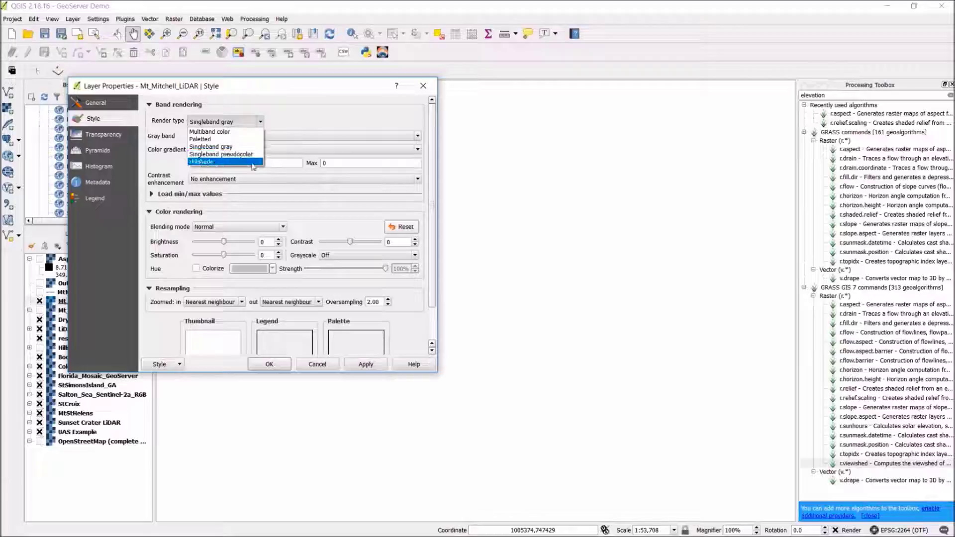
left_click(251, 162)
left_click(371, 368)
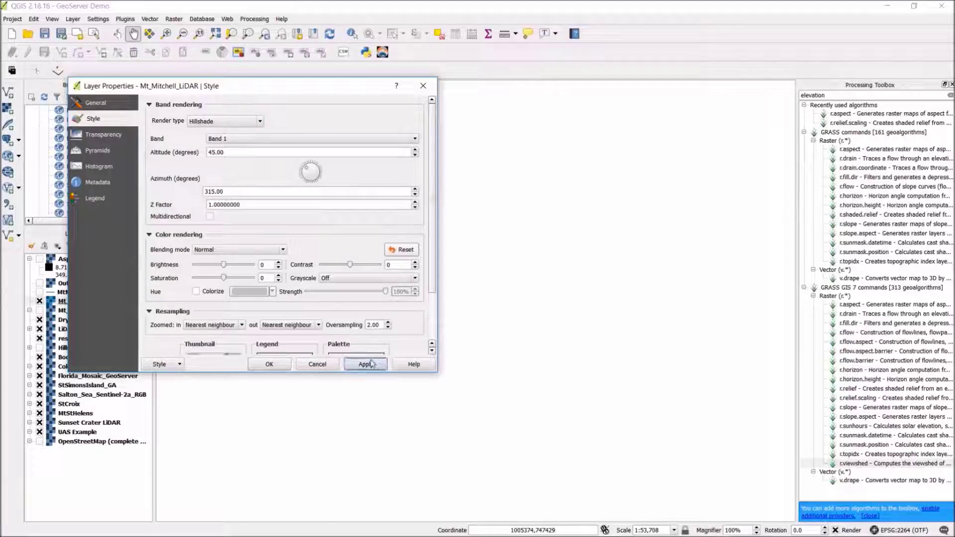
left_click(270, 365)
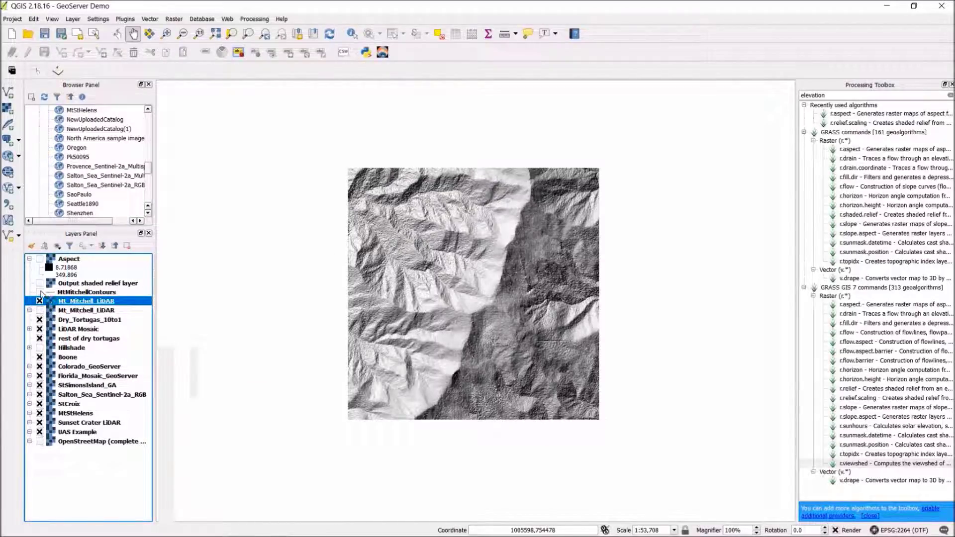
Step: Turn the MtMitchellContours layer on and back off, and show the lower Mt_Mitchell_LiDAR layer again
left_click(39, 292)
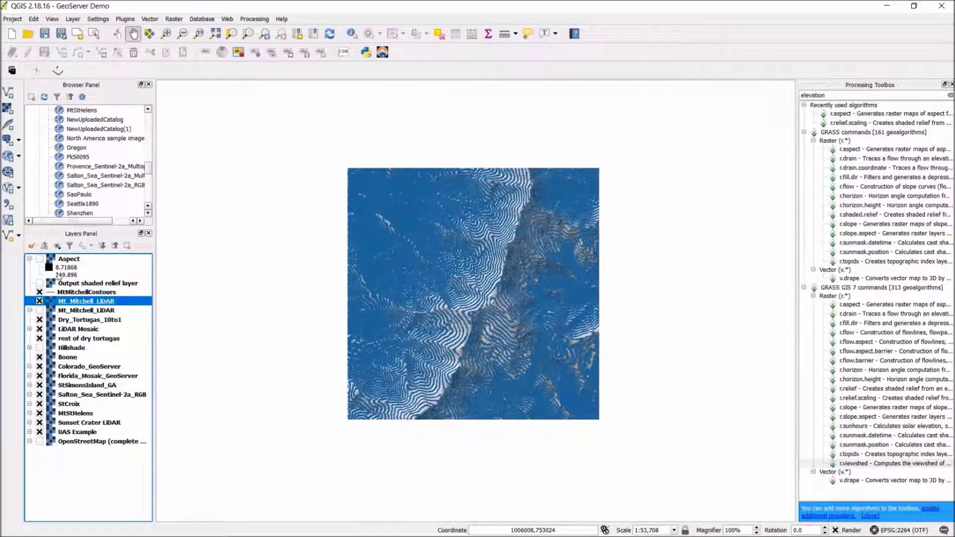
mouse_move(148, 170)
left_mouse_down()
mouse_move(151, 146)
mouse_move(151, 157)
left_mouse_up()
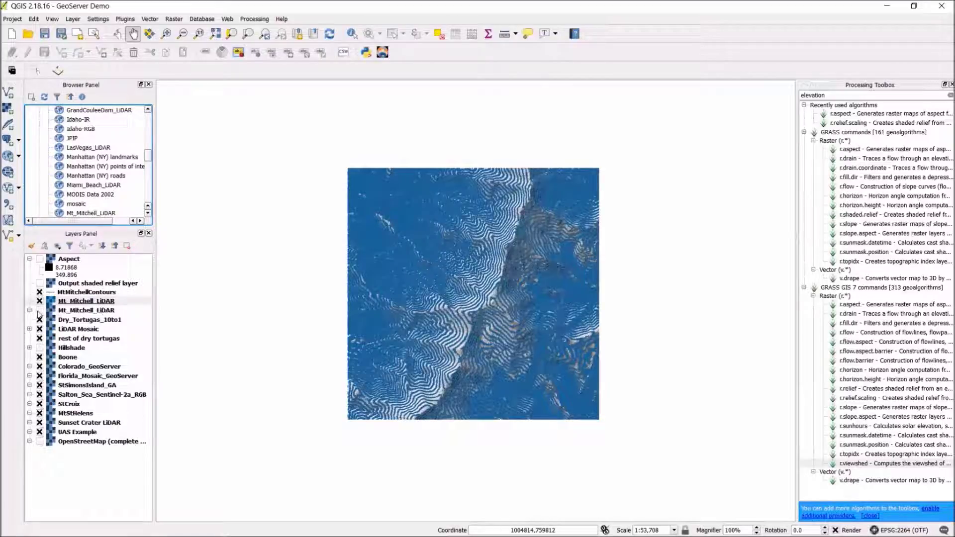
left_click(42, 302)
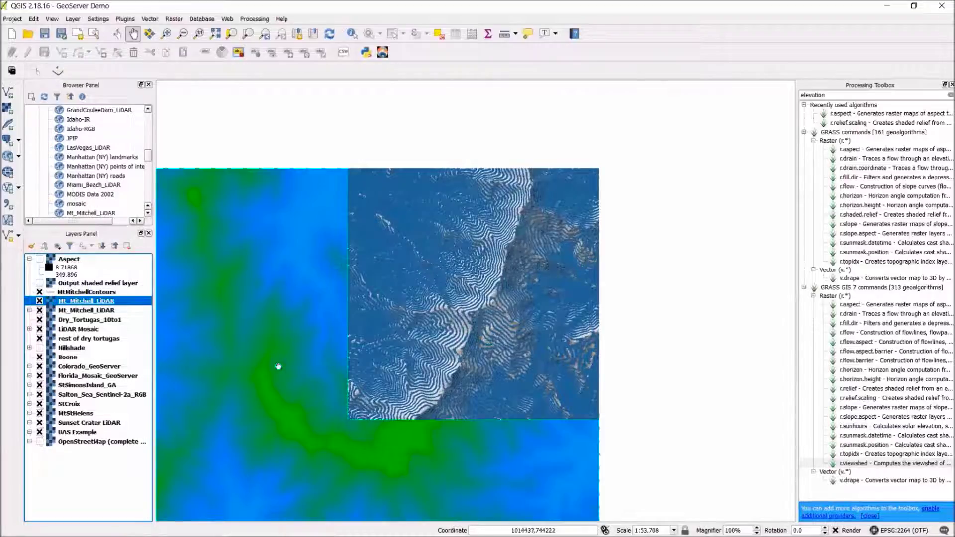
left_click_drag(276, 368, 270, 371)
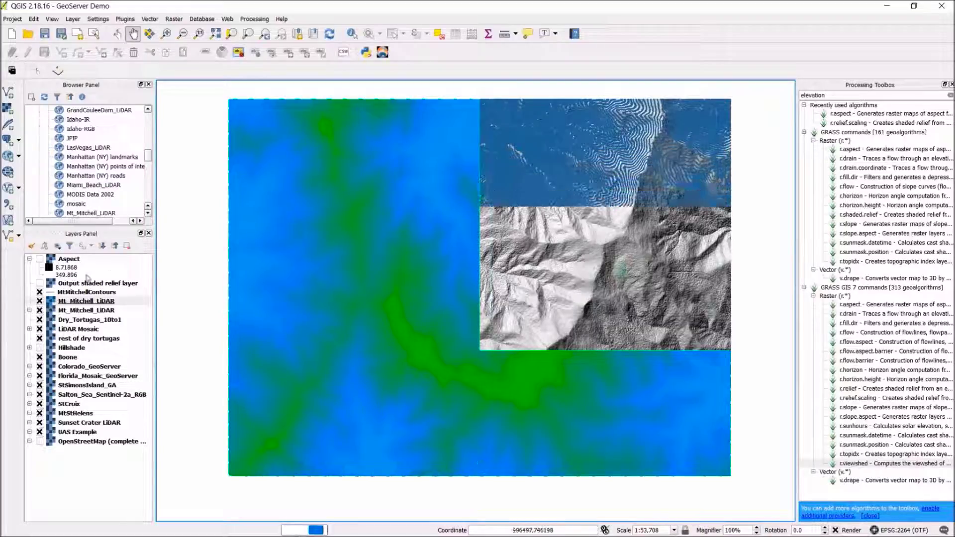
left_click(40, 293)
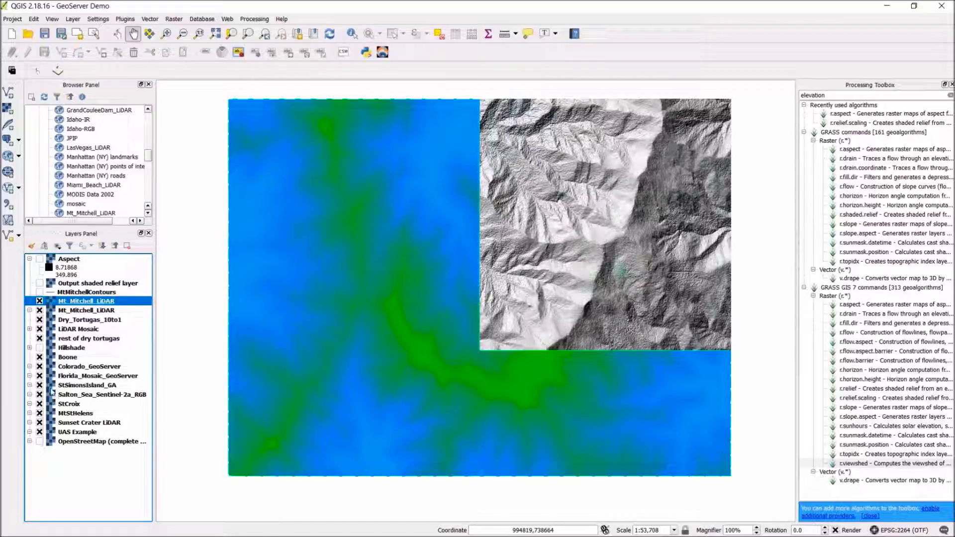
Step: Zoom to the Dry_Tortugas_10to1 layer and examine its imagery from the sandbars up to the hexagonal fort
left_click(90, 321)
right_click(90, 320)
left_click(114, 323)
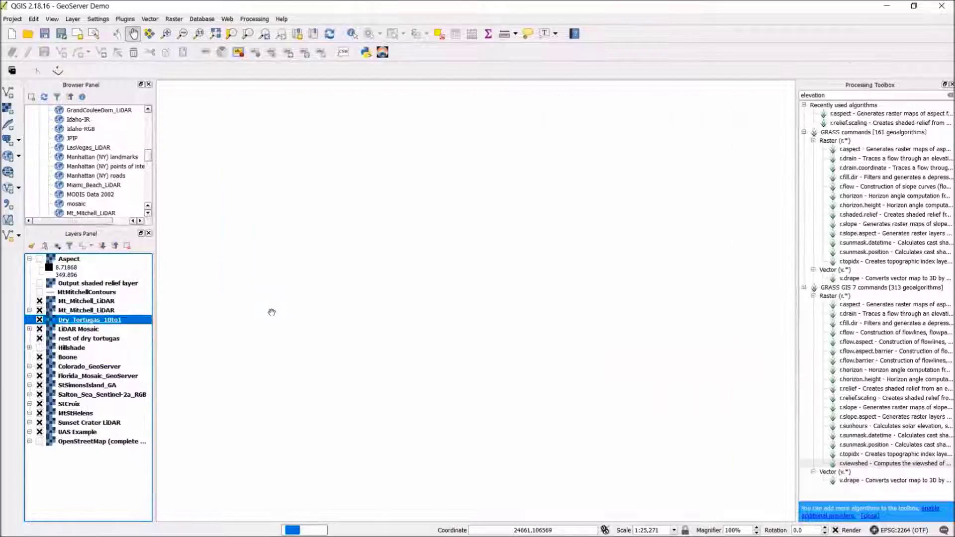
scroll(426, 351, "up", 2)
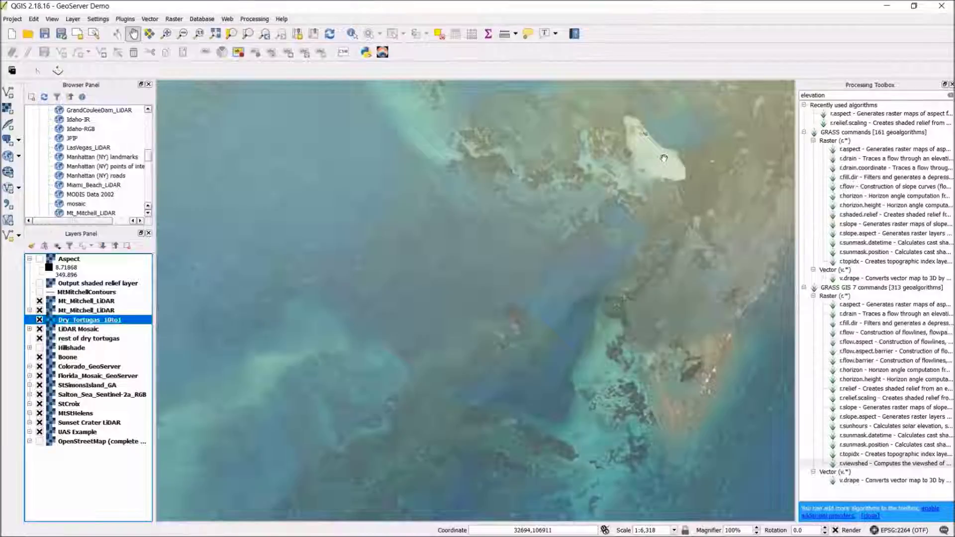
left_click_drag(664, 158, 423, 264)
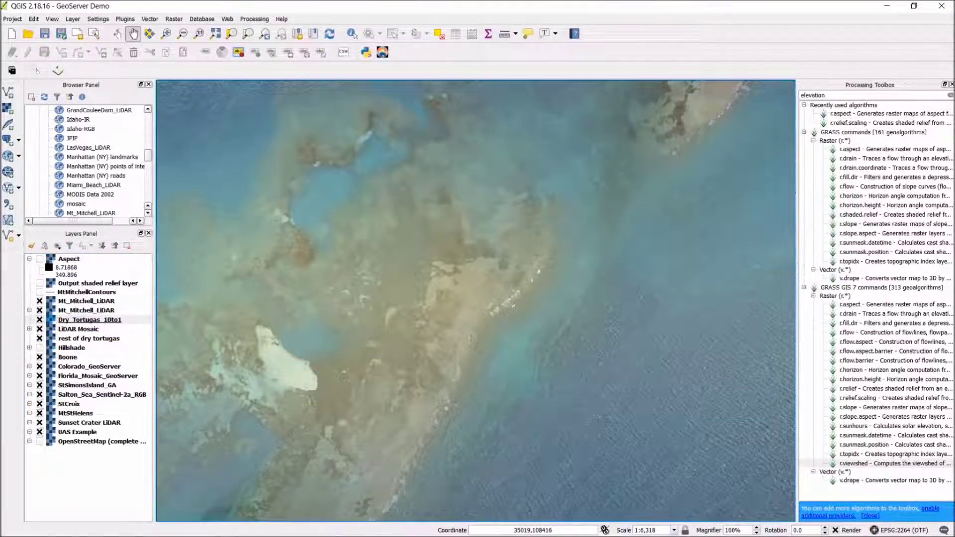
left_click_drag(592, 282, 591, 478)
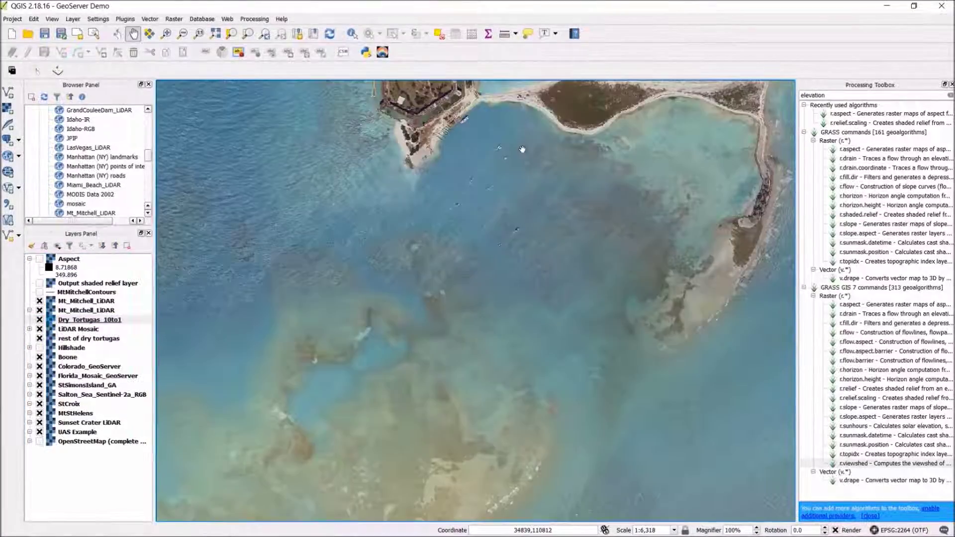
left_click_drag(523, 150, 474, 263)
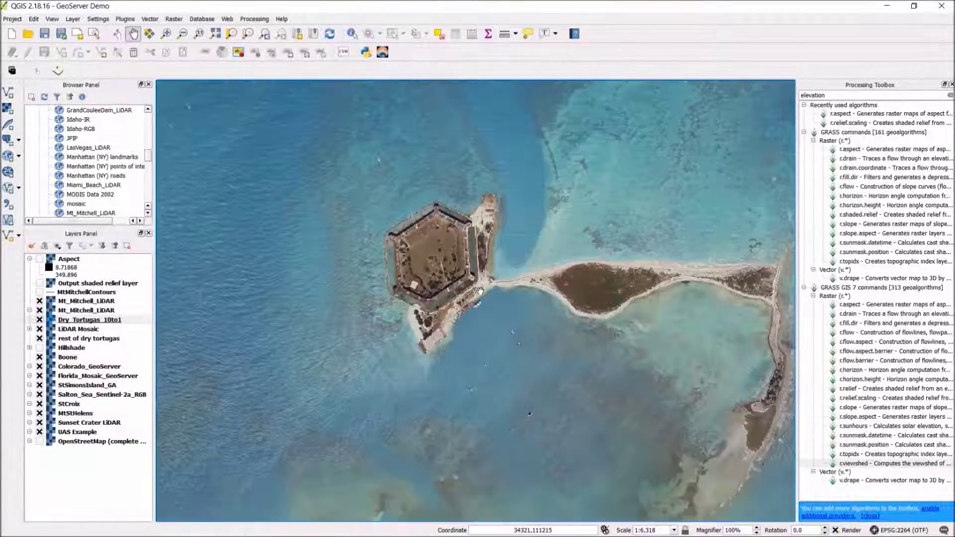
scroll(411, 217, "up", 2)
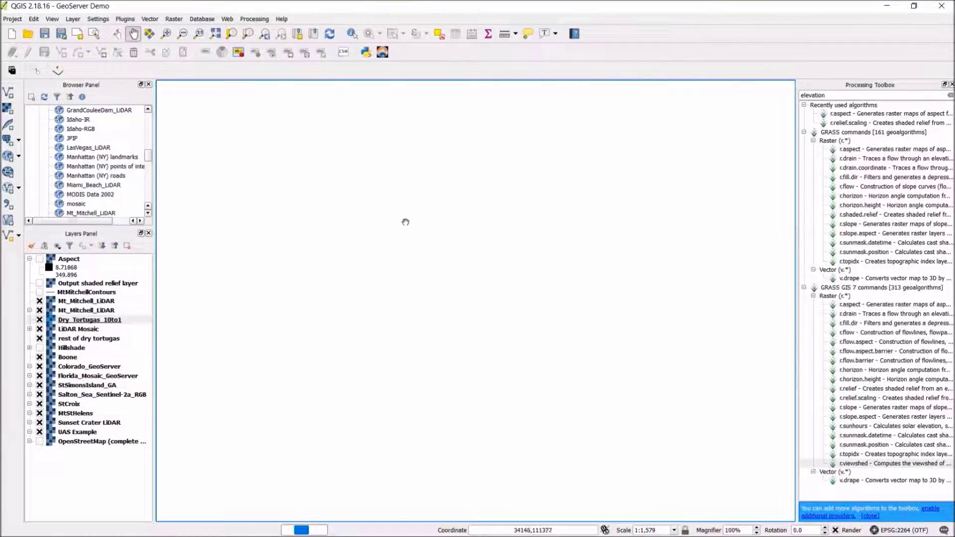
scroll(390, 221, "down", 1)
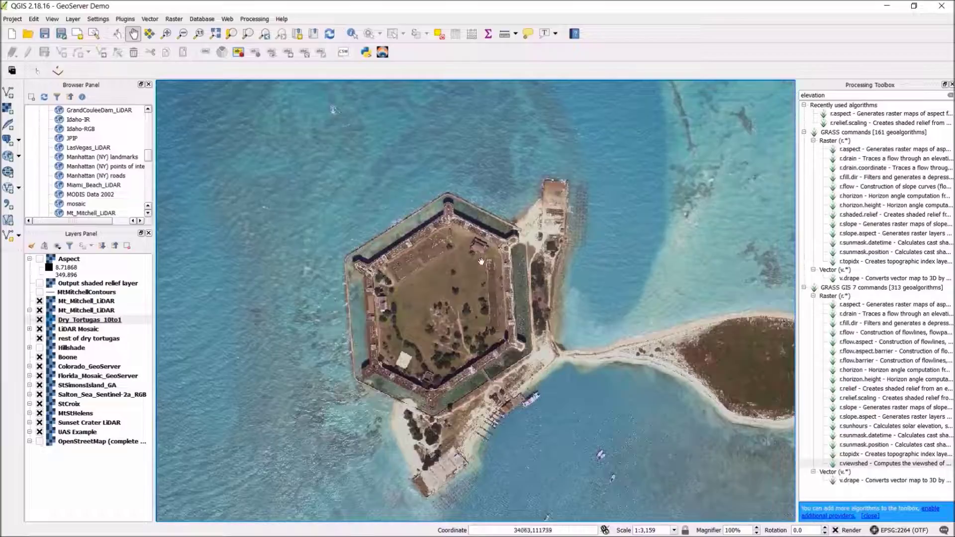
left_click_drag(489, 253, 500, 241)
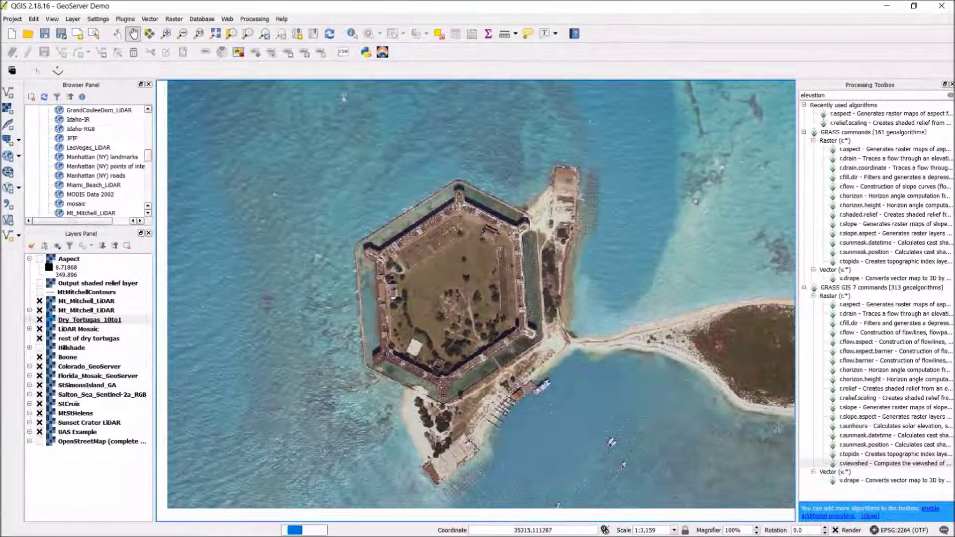
scroll(633, 310, "up", 1)
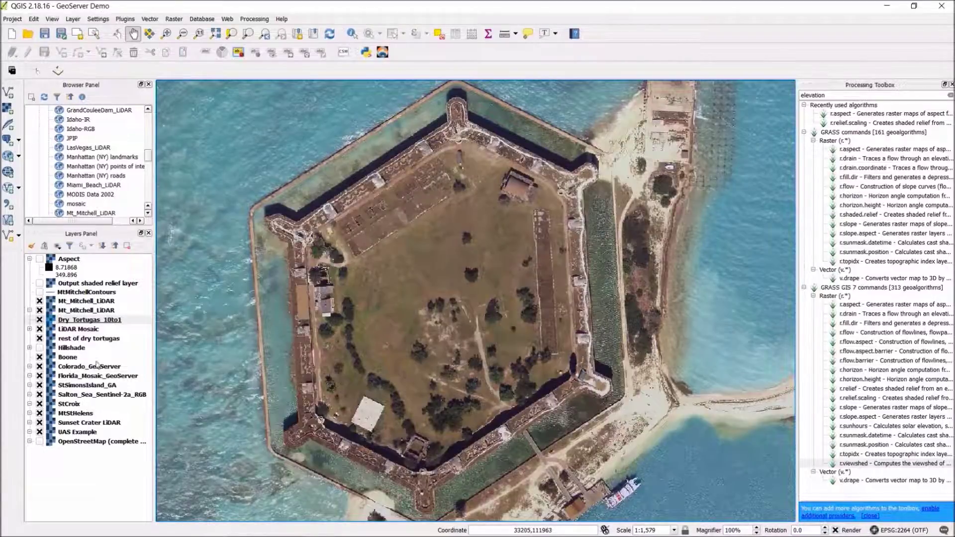
Step: Zoom to the Florida_Mosaic_GeoServer layer and examine its imagery from the full extent down to the inland fields and mining areas
left_click(111, 368)
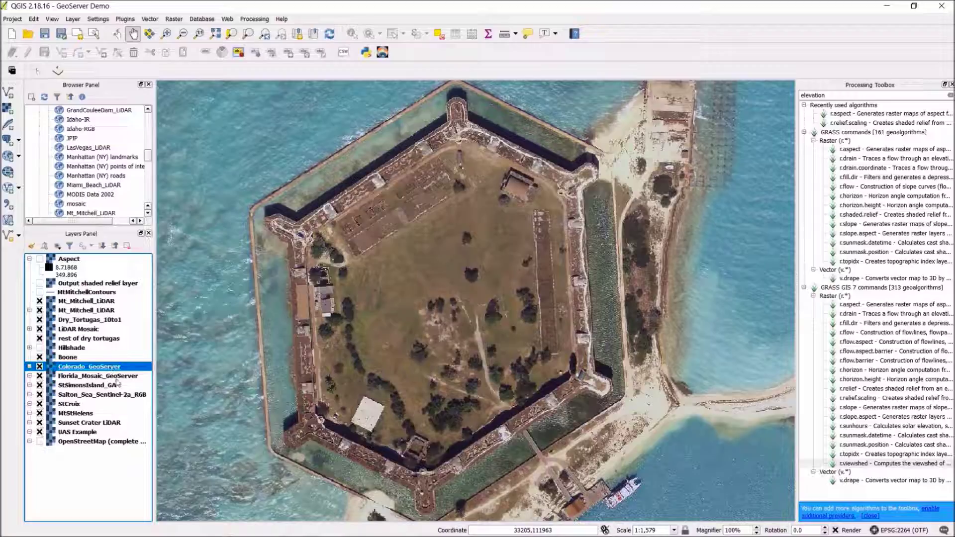
left_click(117, 376)
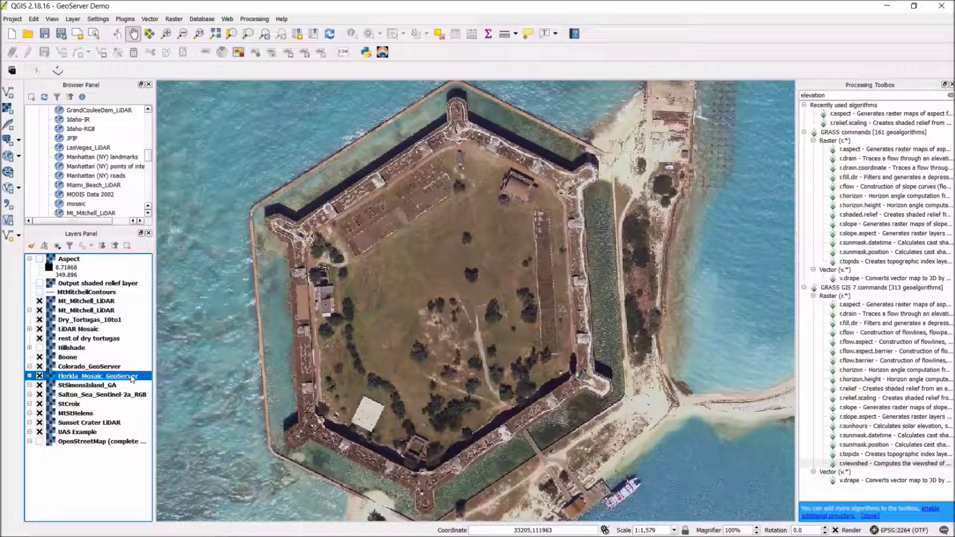
right_click(132, 378)
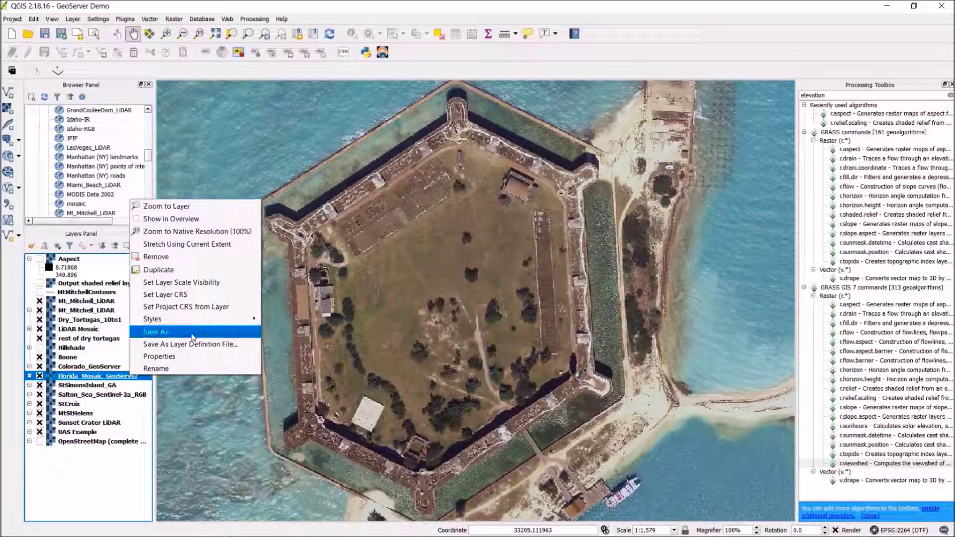
left_click(211, 207)
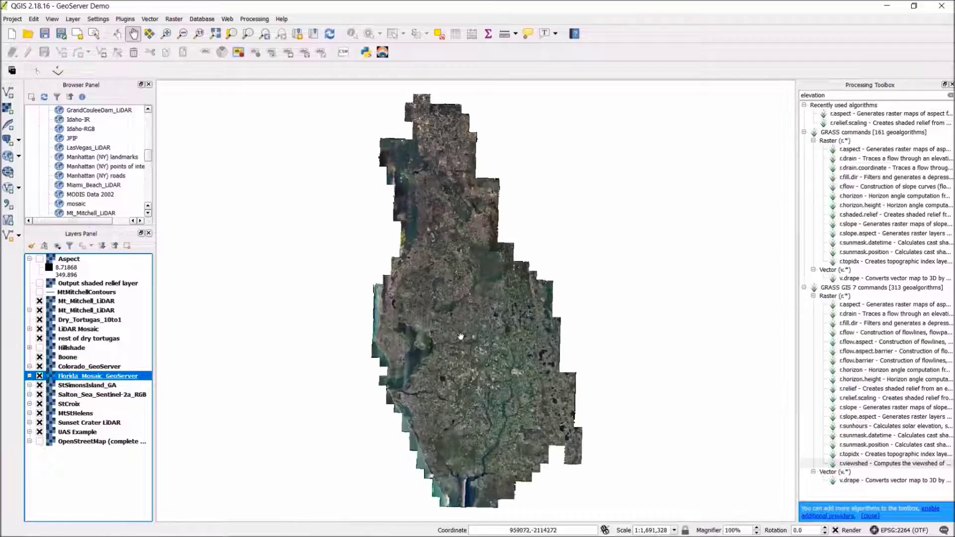
scroll(461, 337, "up", 1)
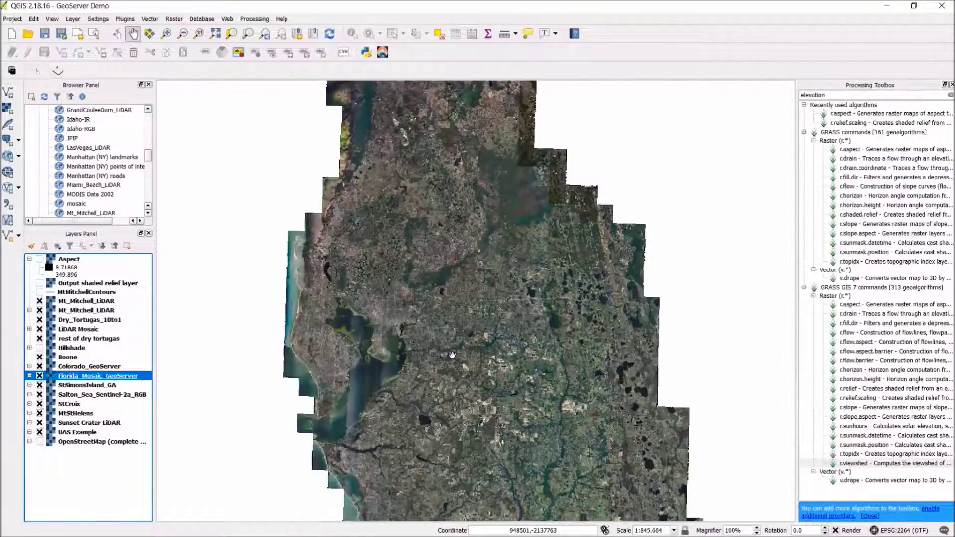
scroll(452, 355, "up", 1)
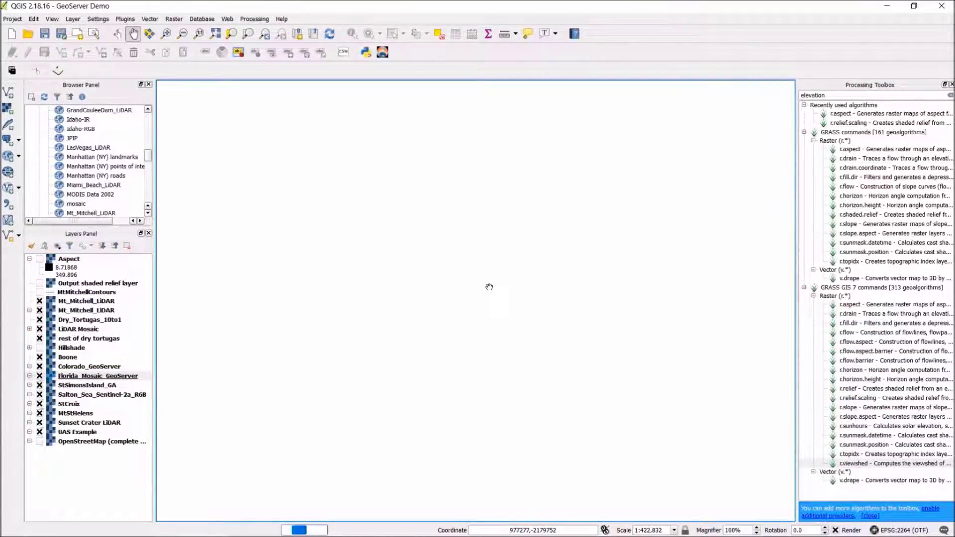
scroll(481, 291, "up", 4)
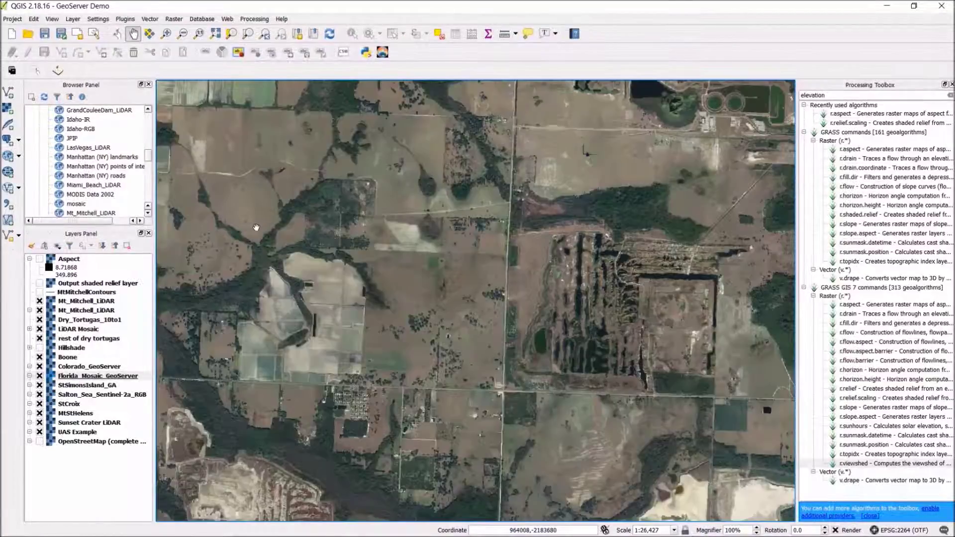
left_click(256, 228)
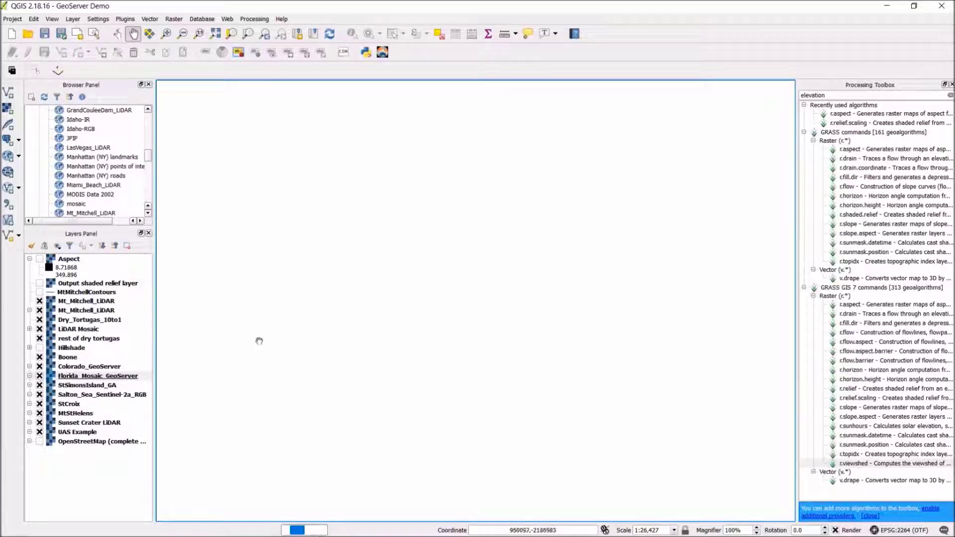
scroll(259, 341, "down", 1)
Step: Zoom to the Colorado_GeoServer layer and examine its imagery from the mountain edge to the central urban area
right_click(119, 367)
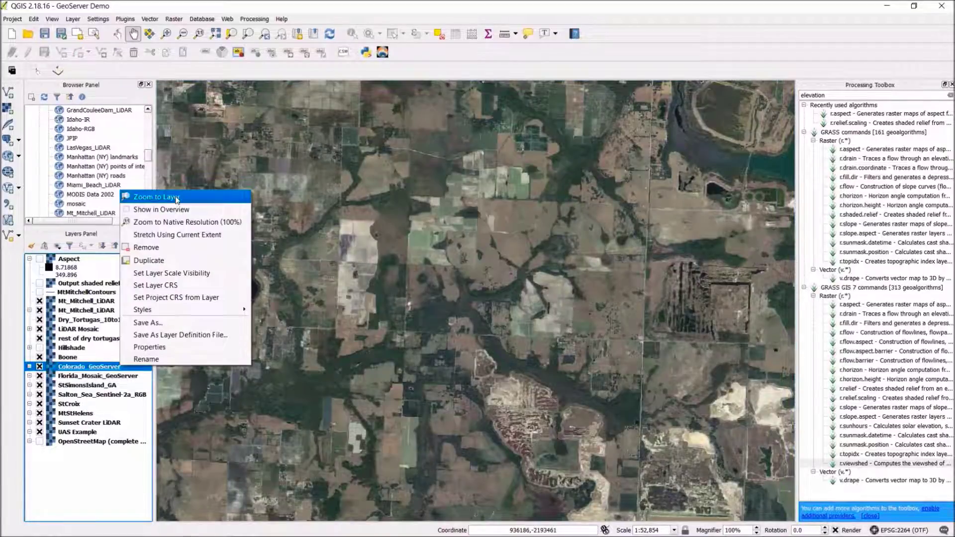
left_click(156, 197)
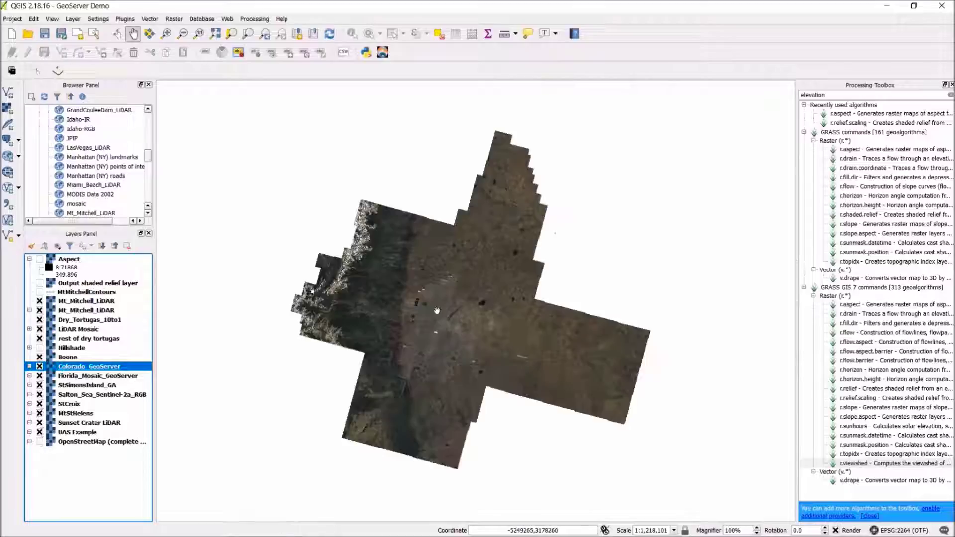
scroll(531, 343, "up", 1)
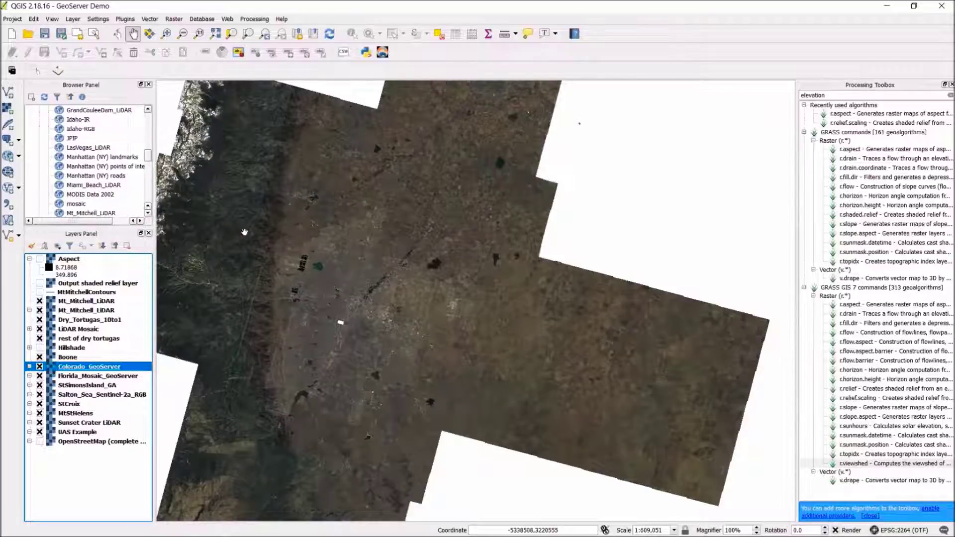
left_click_drag(244, 232, 278, 237)
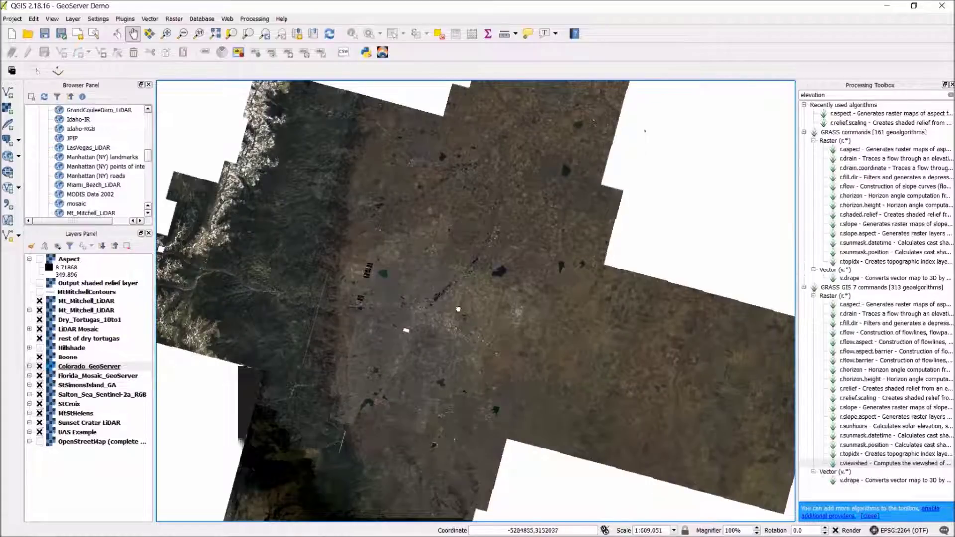
left_click_drag(458, 309, 458, 299)
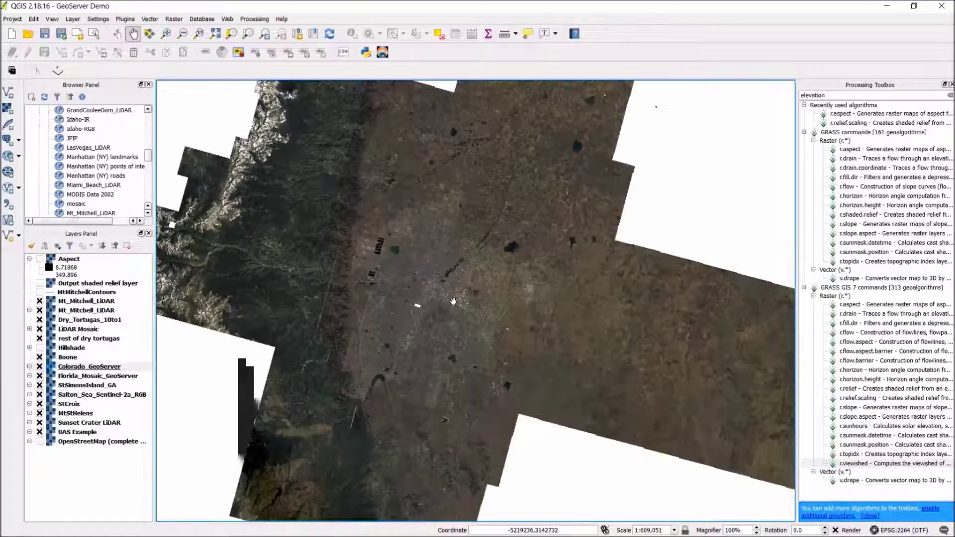
scroll(559, 264, "up", 2)
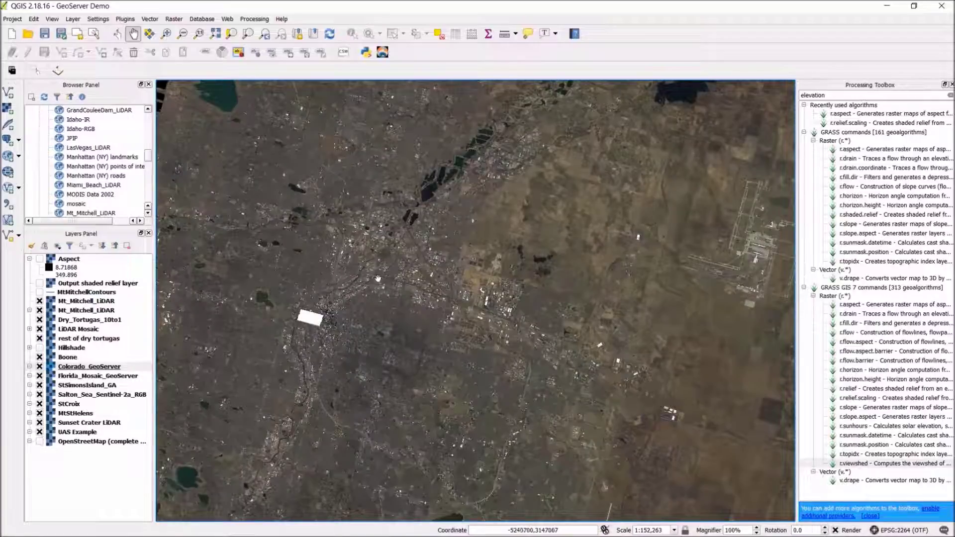
left_click_drag(416, 237, 505, 254)
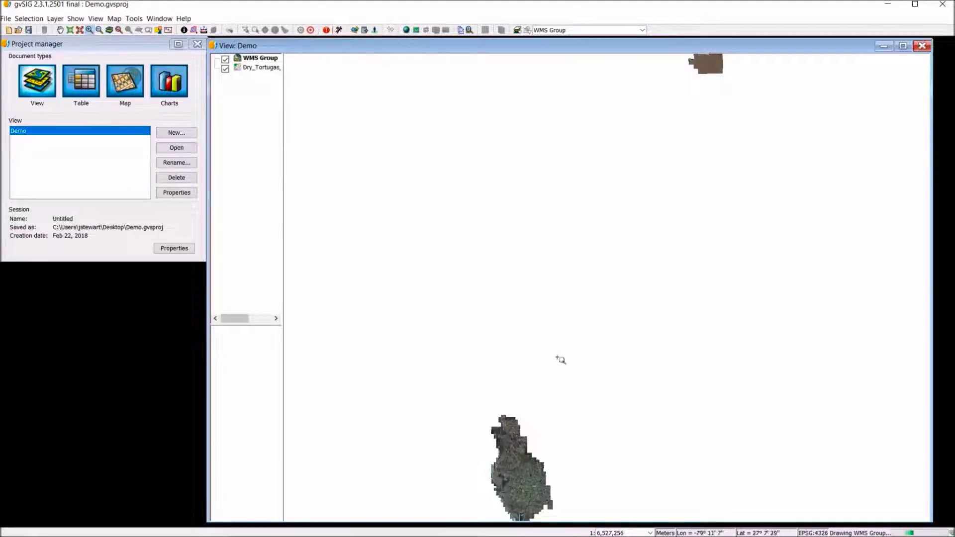
Step: In gvSIG's Demo view, zoom into the Florida mosaic of the WMS Group around the bay and its eastern shore
left_click(89, 31)
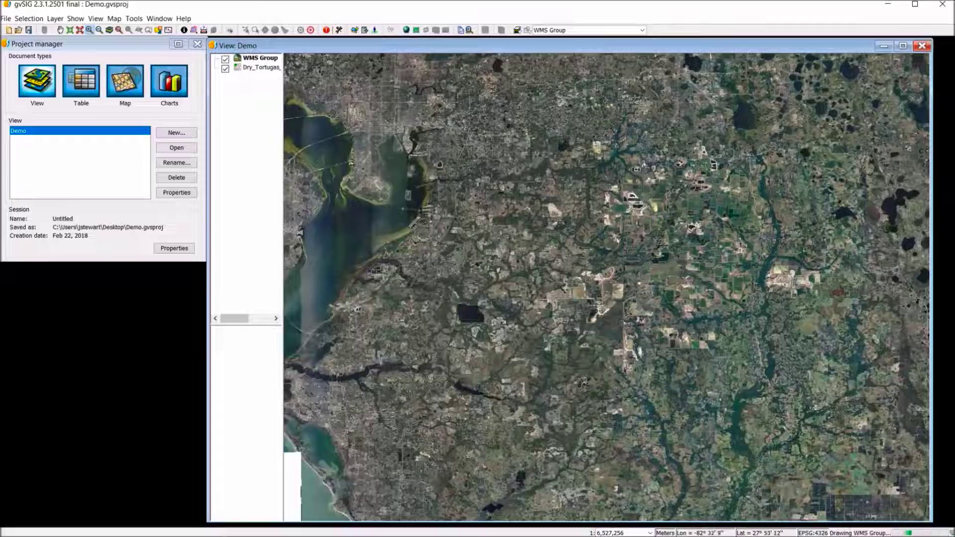
left_click_drag(335, 121, 415, 172)
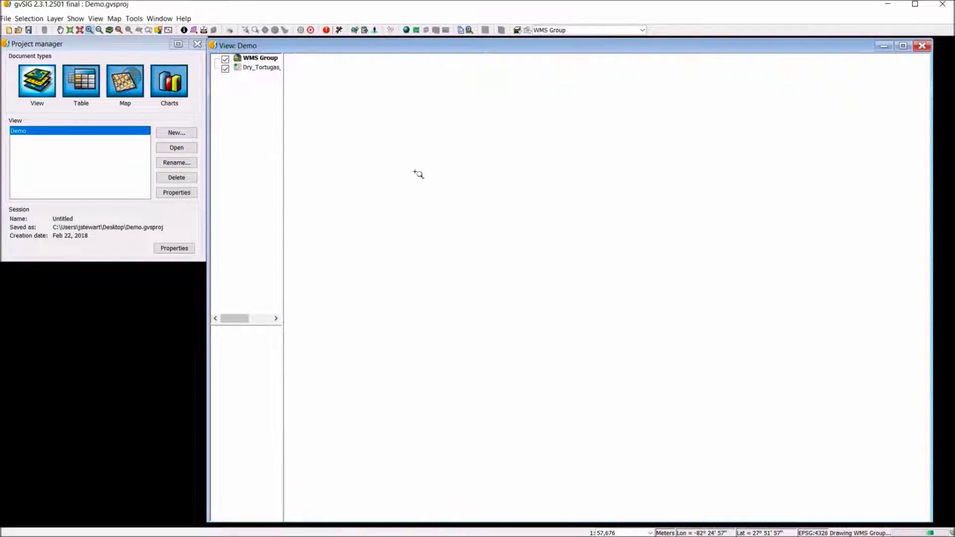